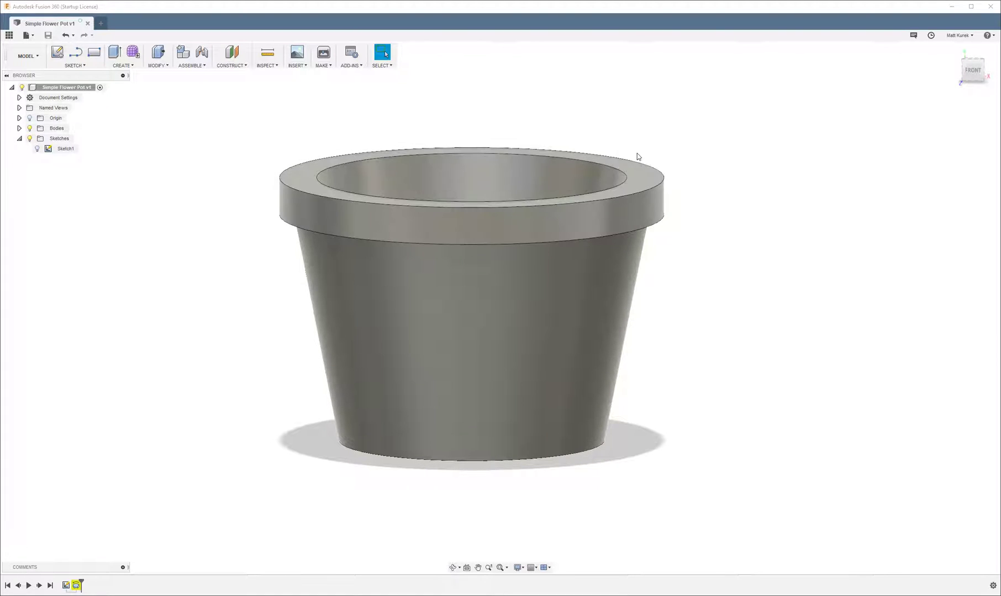
Step: Open a new Untitled design and start a sketch on the front (XY) origin plane
{"action": "mouse_move", "coordinate": [266, 109]}
{"action": "middle_mouse_down", "text": "shift"}
{"action": "mouse_move", "coordinate": [264, 172]}
{"action": "mouse_move", "coordinate": [254, 105]}
{"action": "mouse_move", "coordinate": [257, 114]}
{"action": "mouse_move", "coordinate": [263, 103]}
{"action": "middle_mouse_up", "text": "shift"}
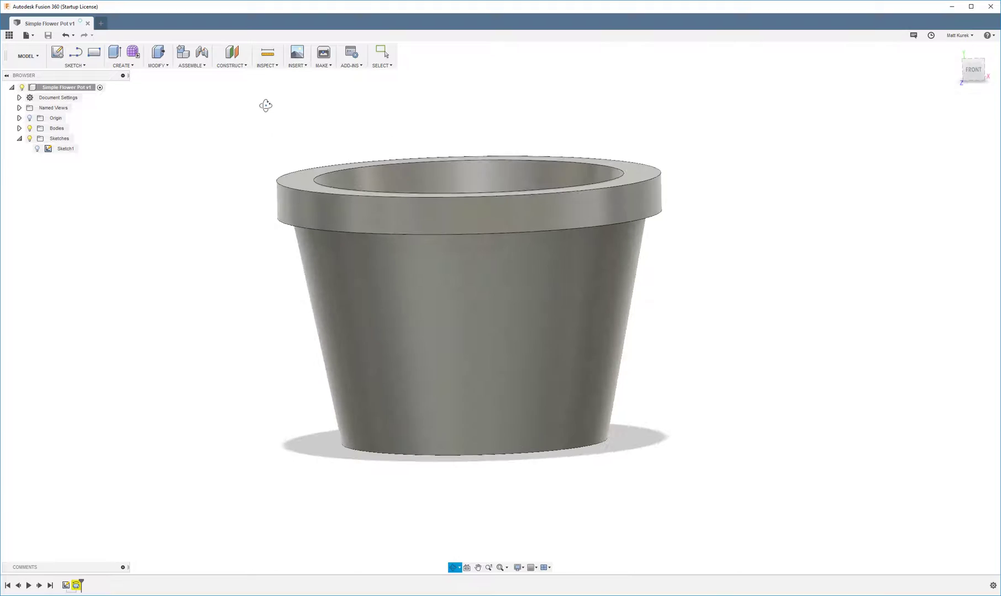
{"action": "left_click", "coordinate": [101, 24]}
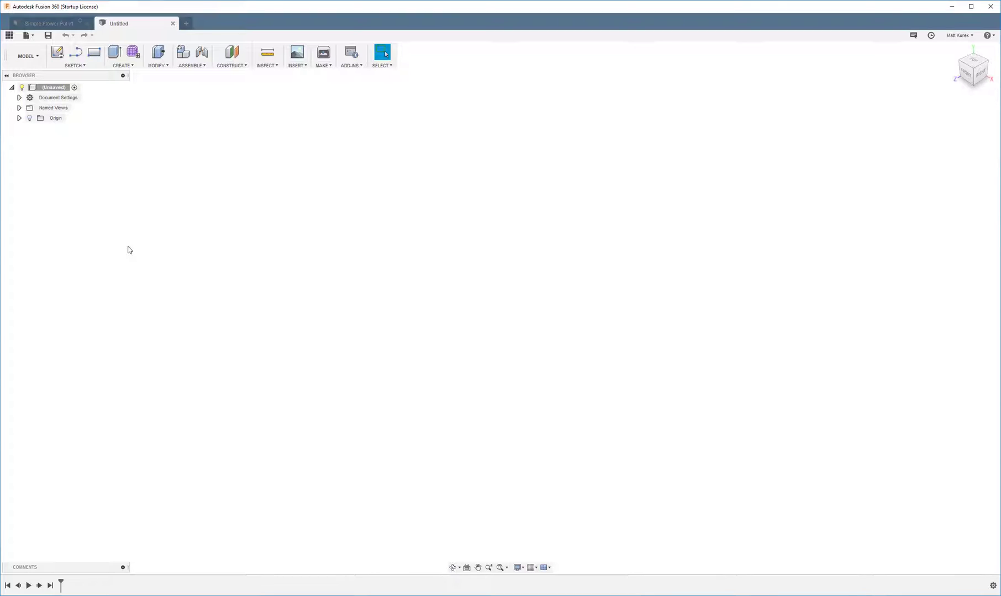
{"action": "left_click", "coordinate": [57, 53]}
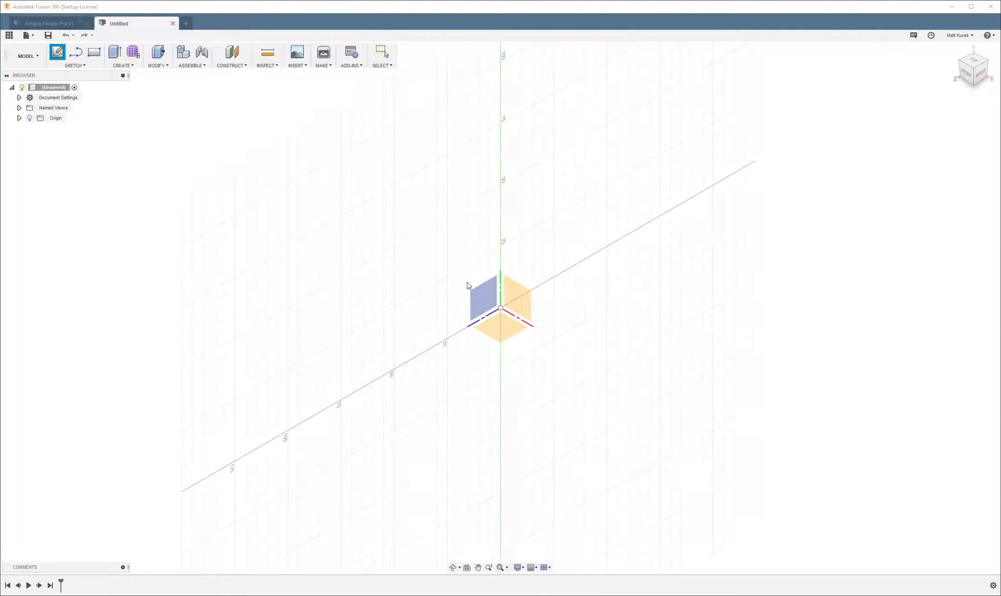
{"action": "left_click", "coordinate": [514, 297]}
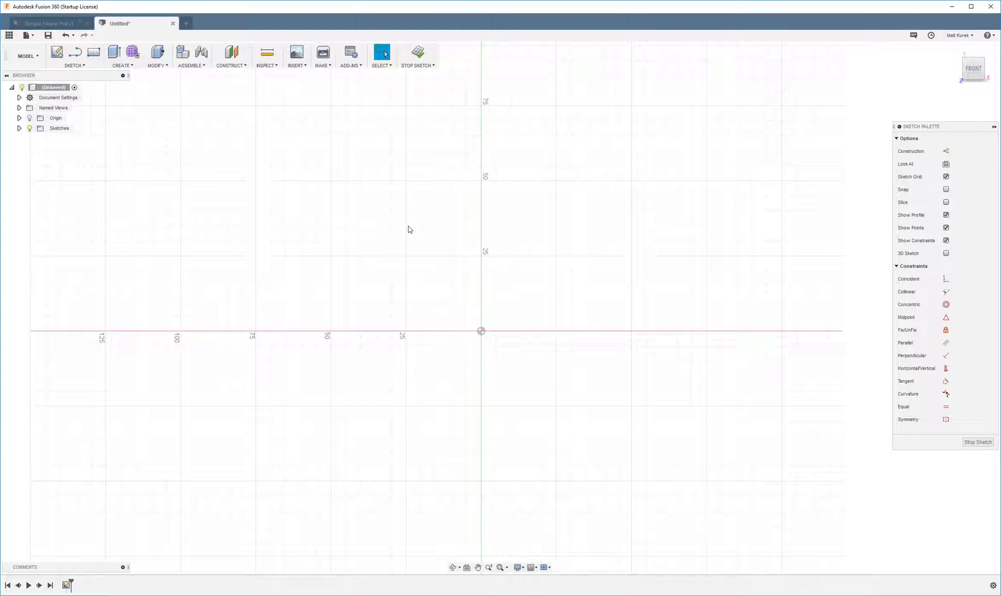
Step: Draw a vertical line up from the origin and convert it to a construction line
{"action": "key", "text": "l"}
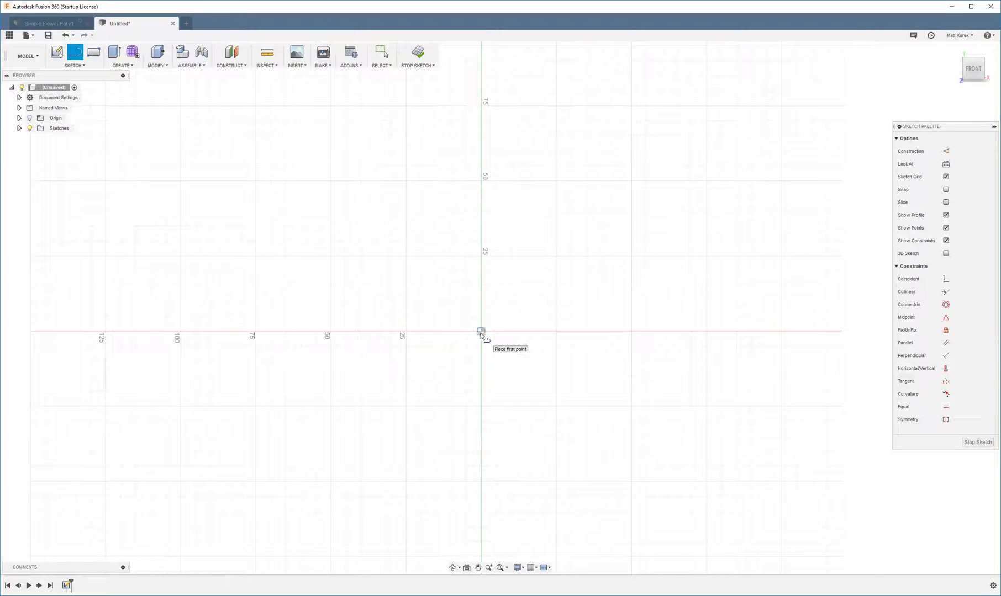
{"action": "left_click", "coordinate": [479, 331]}
{"action": "left_click", "coordinate": [482, 60]}
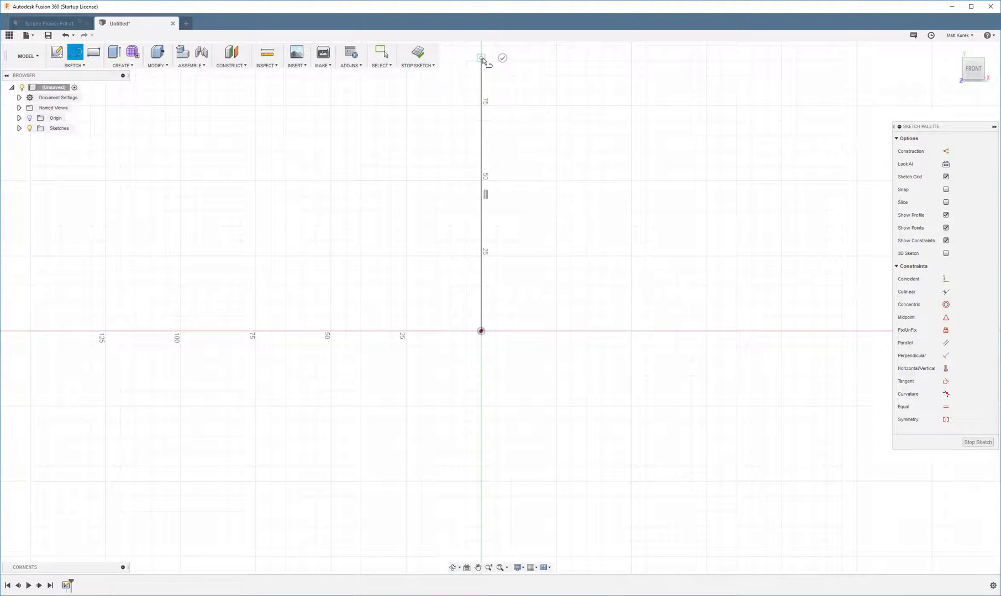
{"action": "key", "text": "Escape"}
{"action": "left_click", "coordinate": [481, 108]}
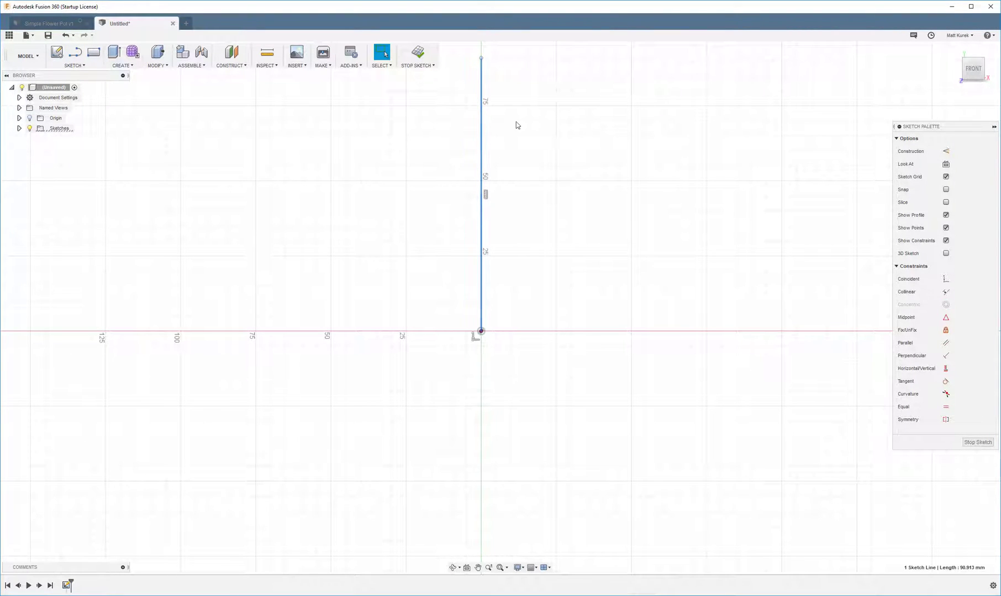
{"action": "left_click", "coordinate": [946, 151]}
{"action": "left_click", "coordinate": [597, 157]}
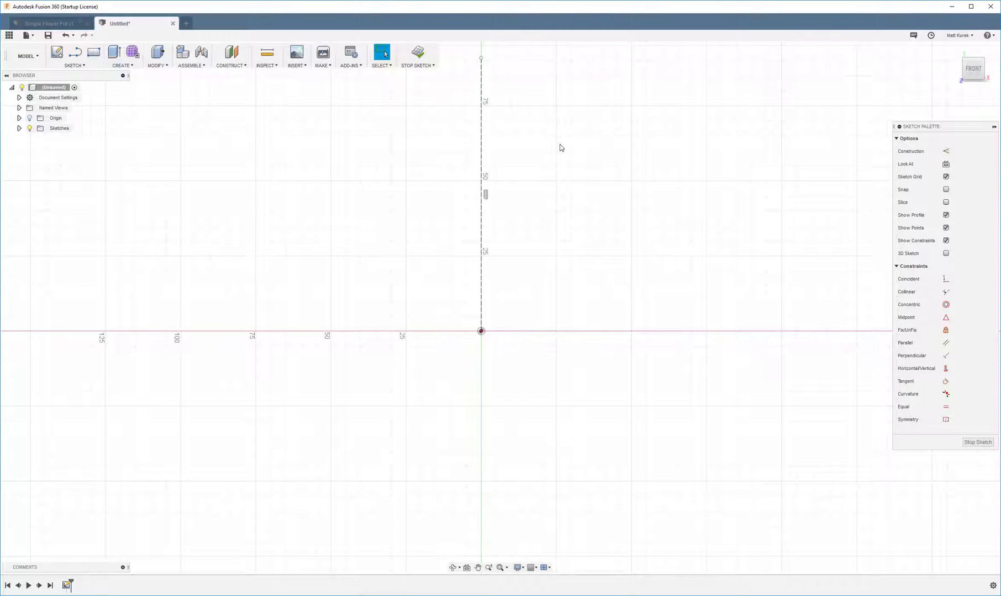
{"action": "key", "text": "l"}
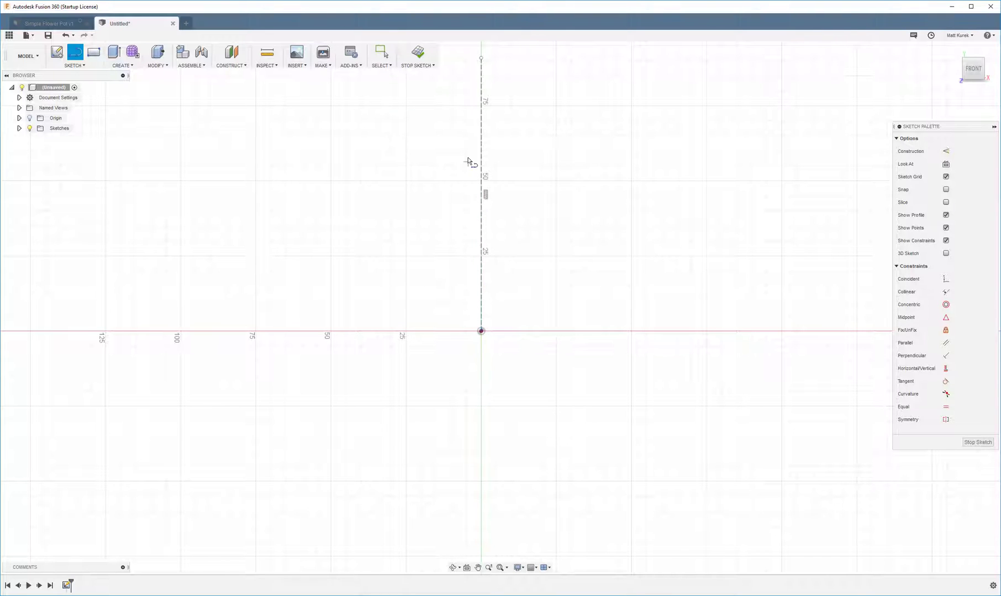
Step: Draw a short vertical floor edge beside the axis with top and bottom horizontal lines extending right
{"action": "scroll", "coordinate": [498, 330], "scroll_direction": "up", "scroll_amount": 2}
{"action": "scroll", "coordinate": [497, 332], "scroll_direction": "up", "scroll_amount": 1}
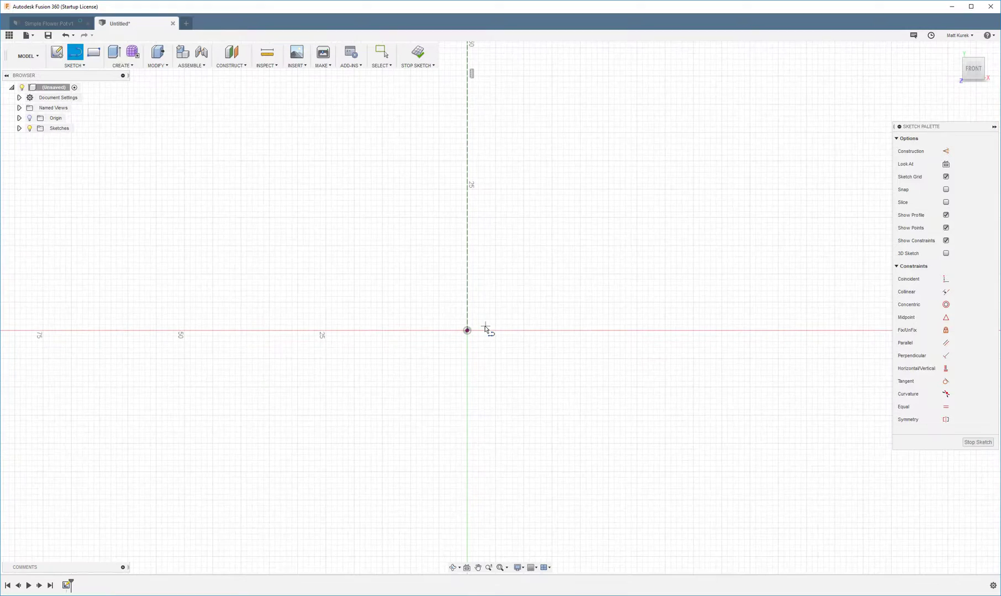
{"action": "left_click", "coordinate": [480, 331]}
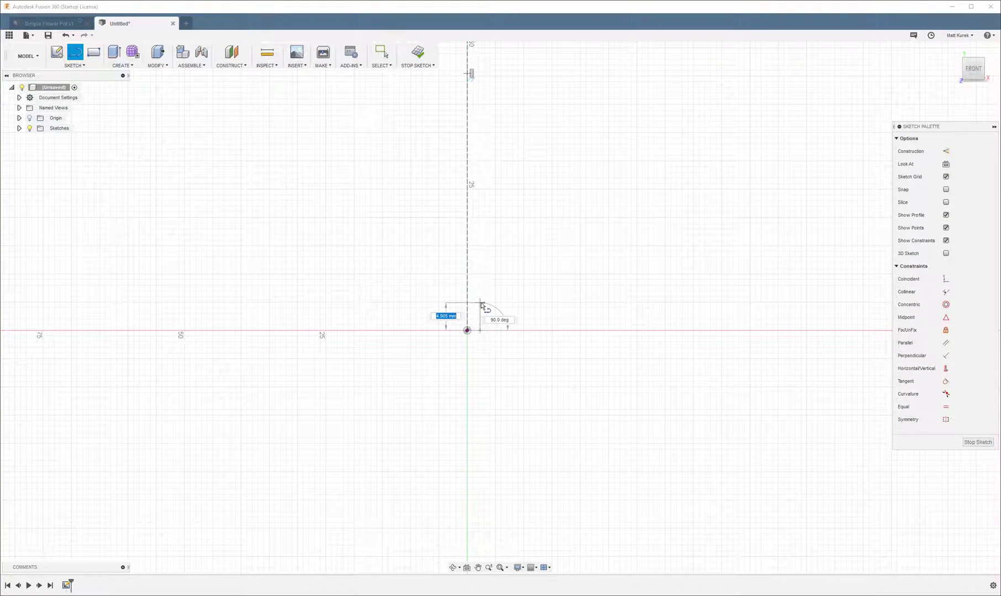
{"action": "left_click", "coordinate": [480, 301]}
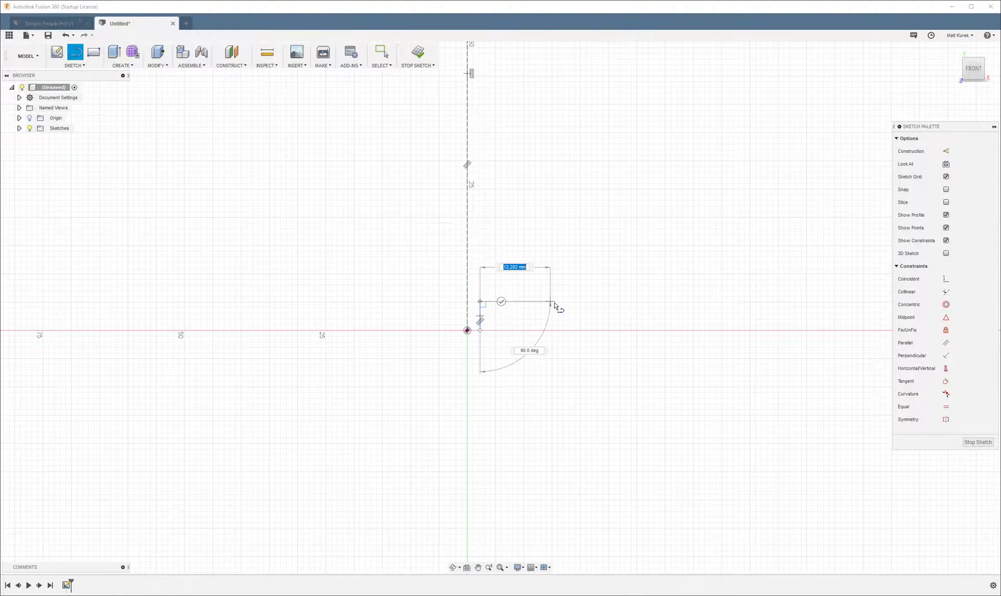
{"action": "left_click", "coordinate": [724, 302]}
{"action": "key", "text": "Escape"}
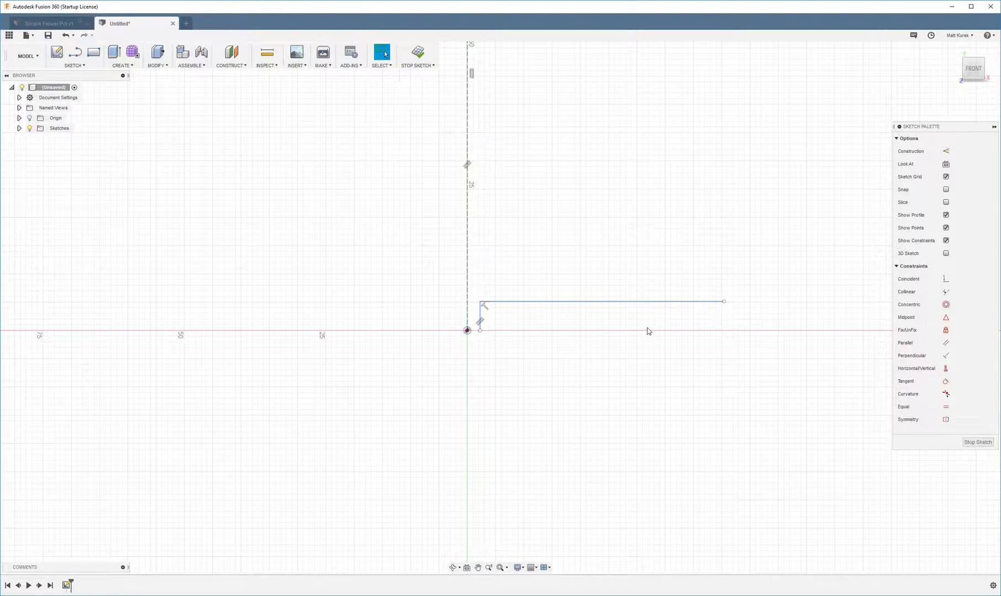
{"action": "key", "text": "l"}
{"action": "left_click", "coordinate": [481, 331]}
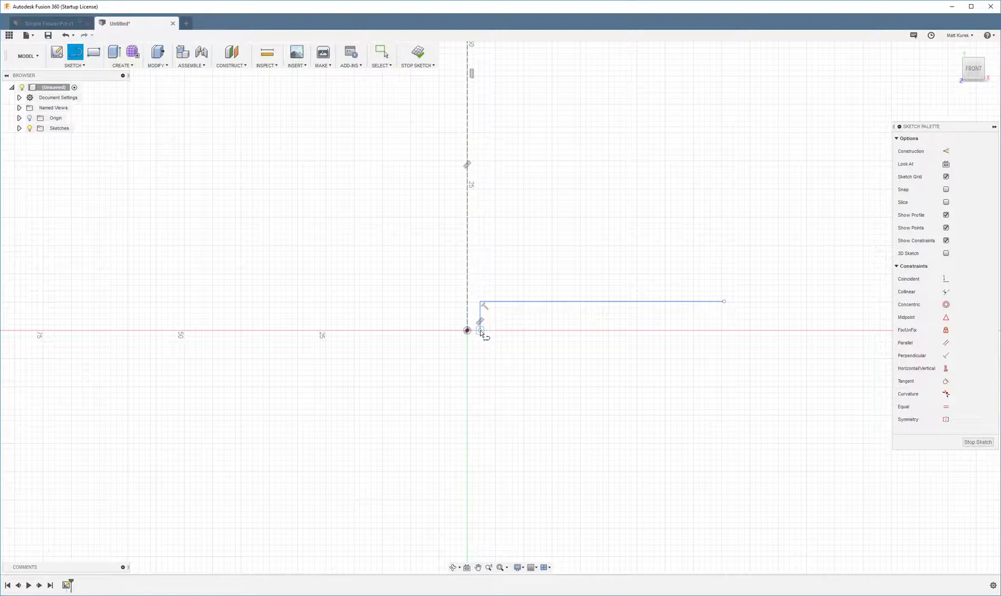
{"action": "left_click", "coordinate": [755, 331]}
{"action": "key", "text": "Escape"}
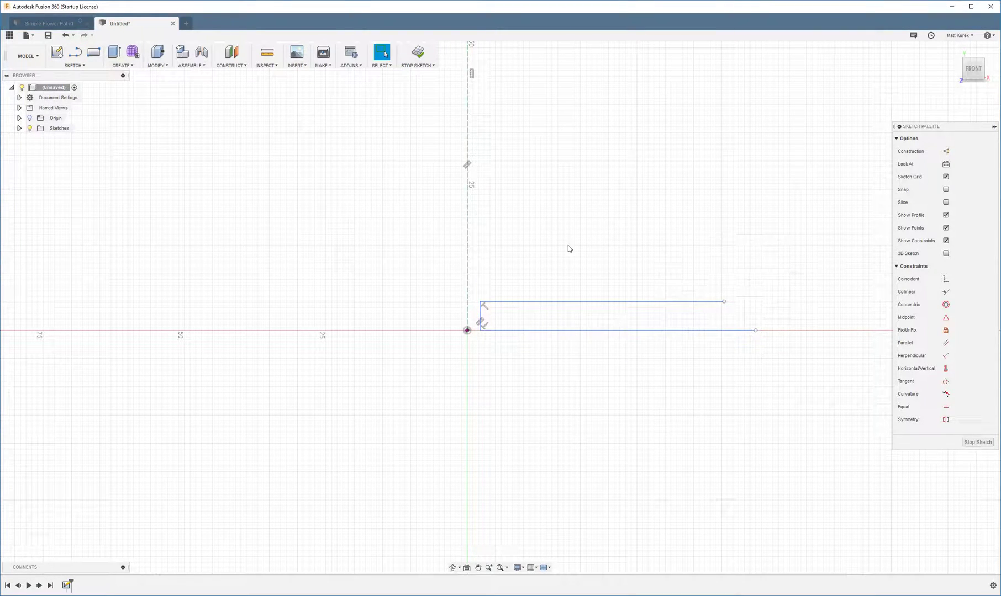
Step: Inspect the finished Simple Flower Pot v1 design, then return to the Untitled sketch
{"action": "left_click", "coordinate": [72, 27]}
{"action": "middle_click_drag", "start_coordinate": [224, 210], "coordinate": [500, 196], "text": "shift"}
{"action": "key", "text": "Escape"}
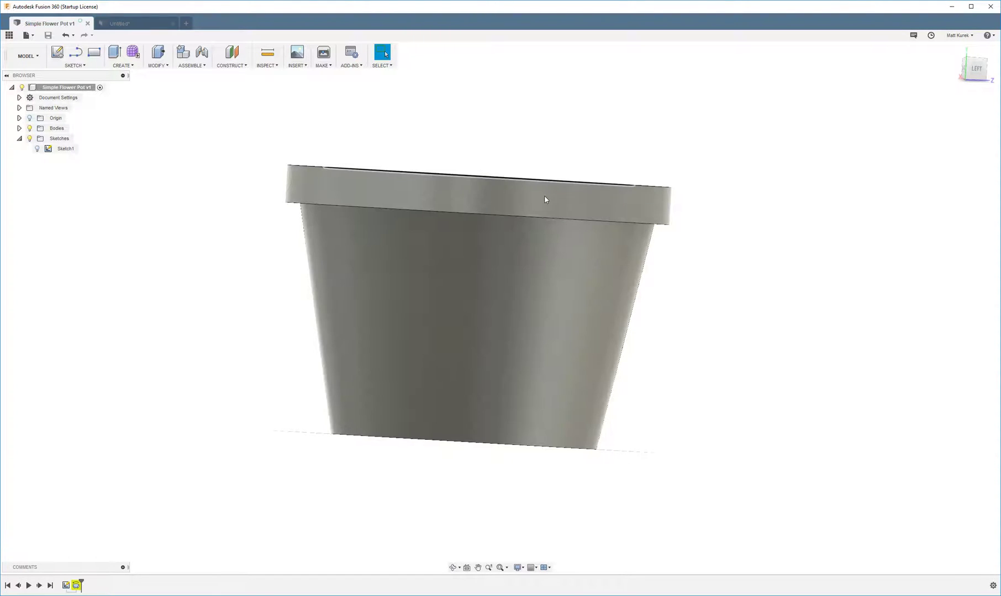
{"action": "left_click", "coordinate": [141, 23]}
Step: Draw the slanted outer wall and notched lip, closing the profile at the bottom corner
{"action": "scroll", "coordinate": [677, 165], "scroll_direction": "down", "scroll_amount": 5}
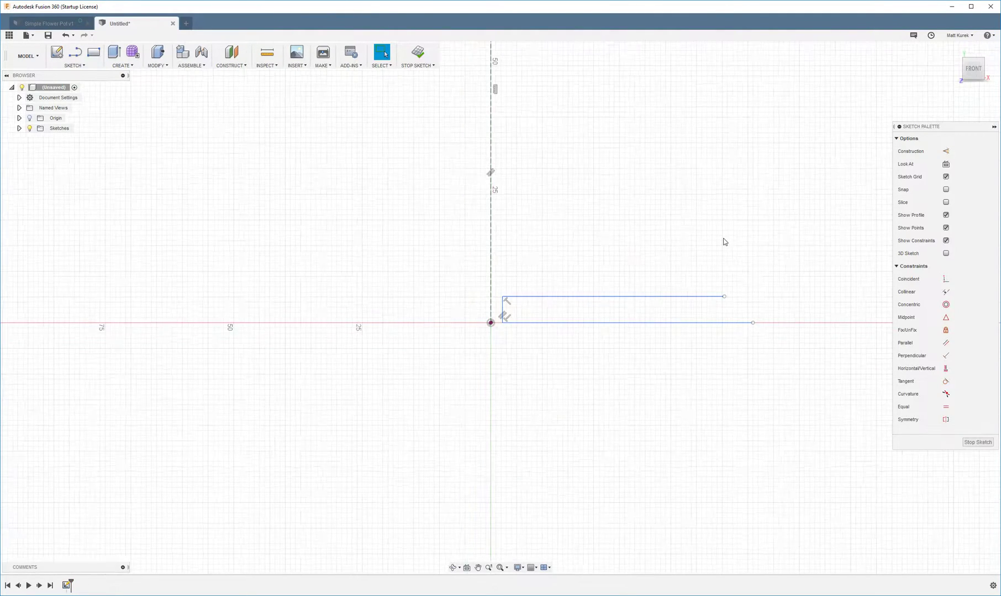
{"action": "scroll", "coordinate": [726, 103], "scroll_direction": "up", "scroll_amount": 6}
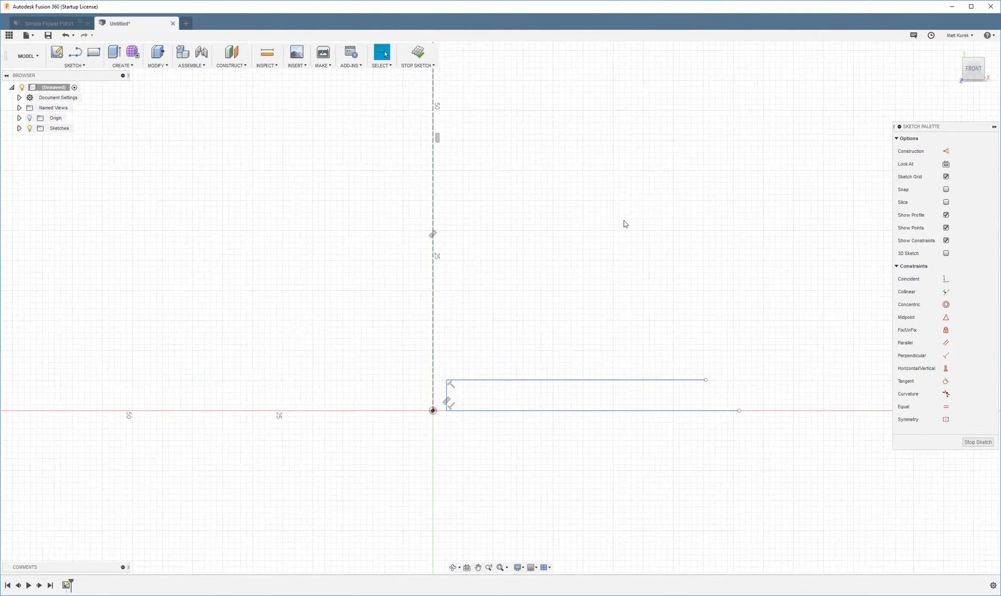
{"action": "scroll", "coordinate": [624, 224], "scroll_direction": "down", "scroll_amount": 1}
{"action": "key", "text": "l"}
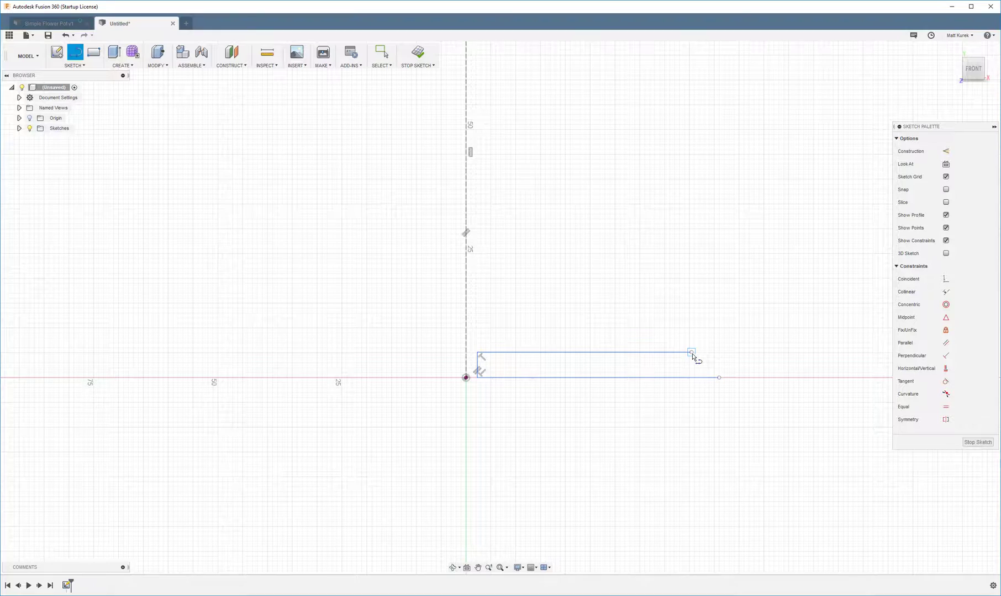
{"action": "left_click", "coordinate": [692, 353]}
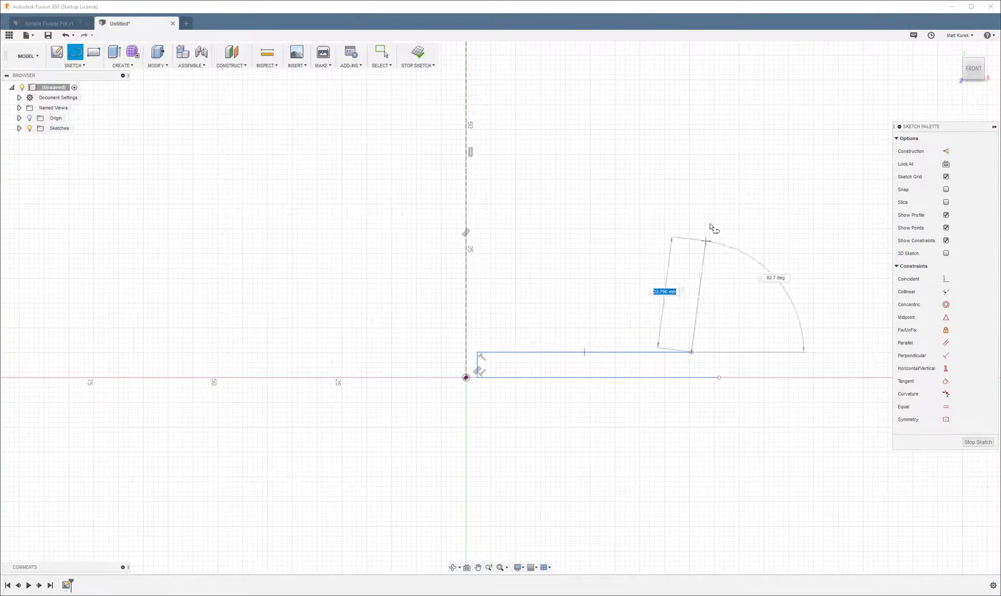
{"action": "left_click", "coordinate": [744, 56]}
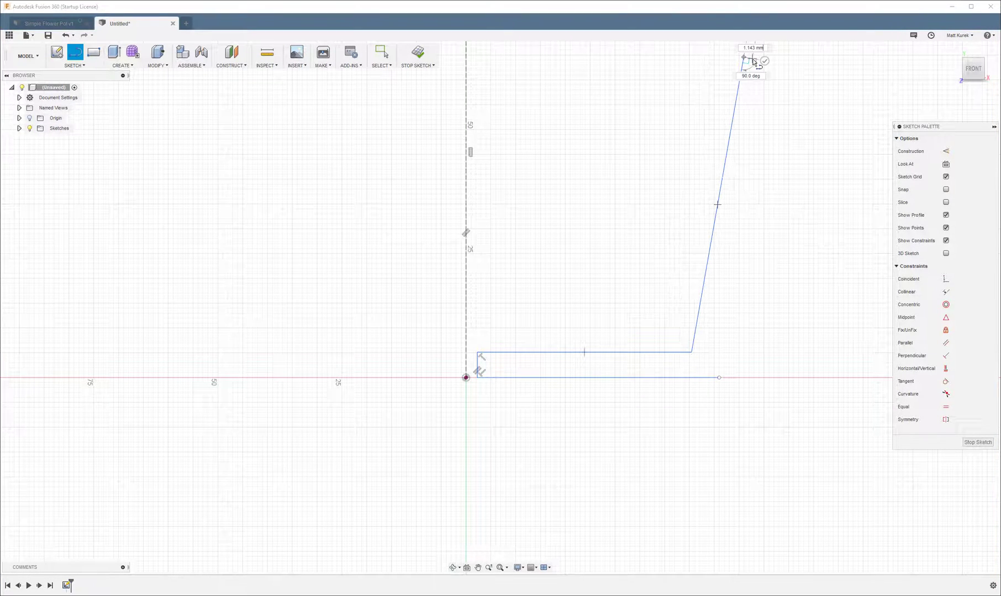
{"action": "left_click", "coordinate": [790, 57]}
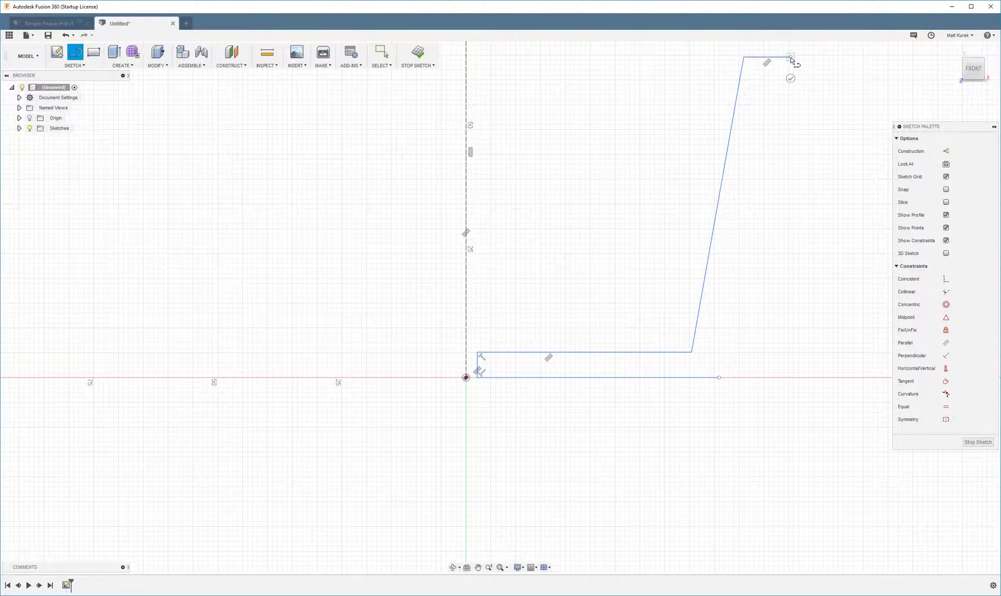
{"action": "left_click", "coordinate": [793, 100]}
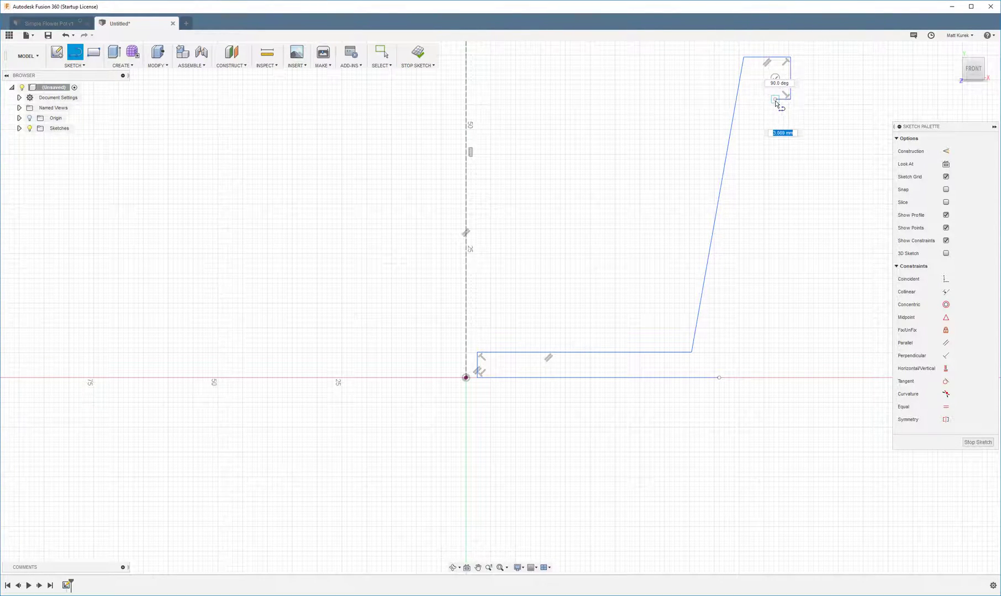
{"action": "left_click", "coordinate": [775, 100]}
{"action": "left_click", "coordinate": [718, 377]}
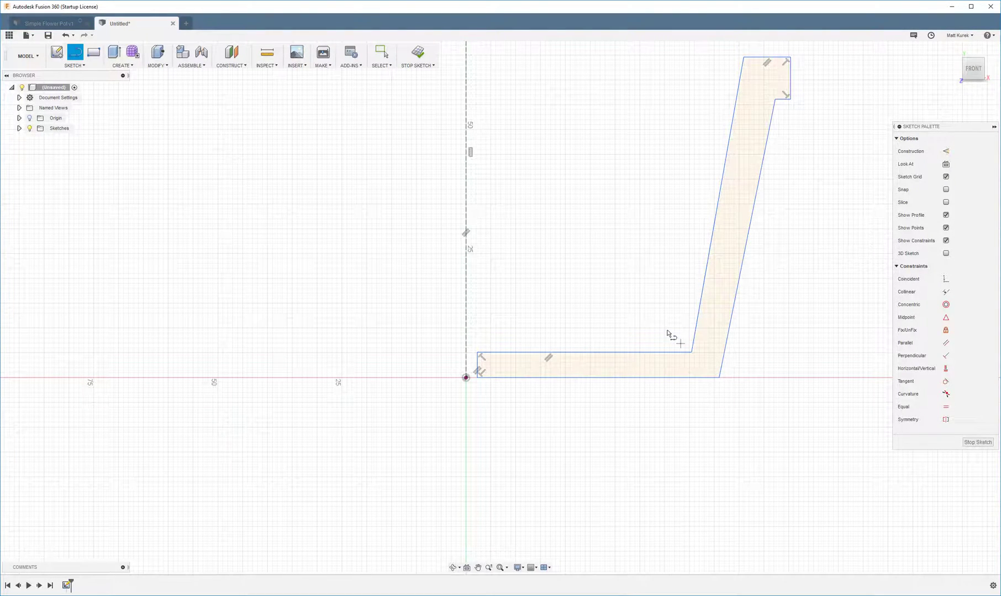
{"action": "key", "text": "Escape"}
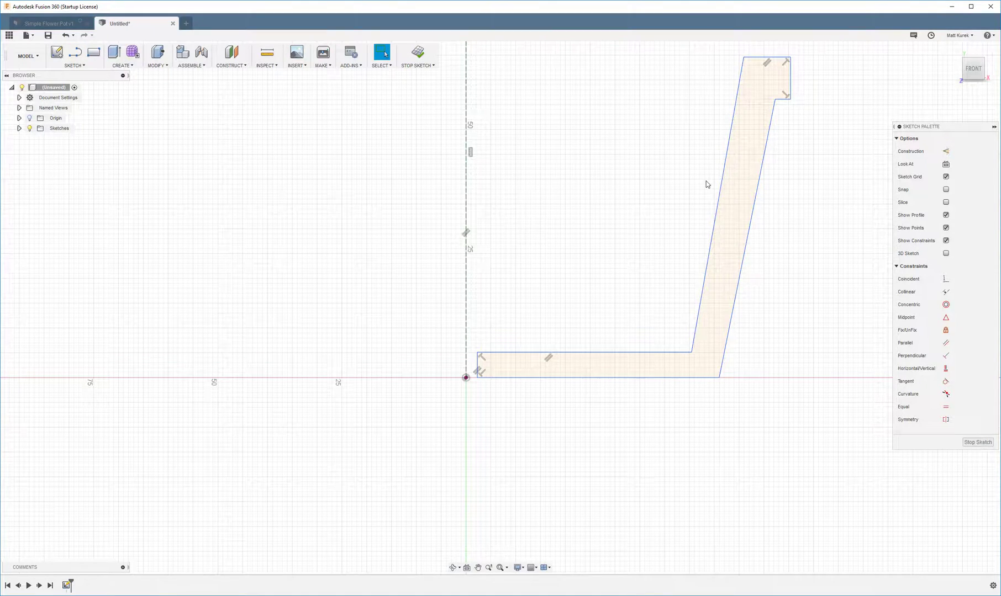
{"action": "scroll", "coordinate": [706, 184], "scroll_direction": "down", "scroll_amount": 4}
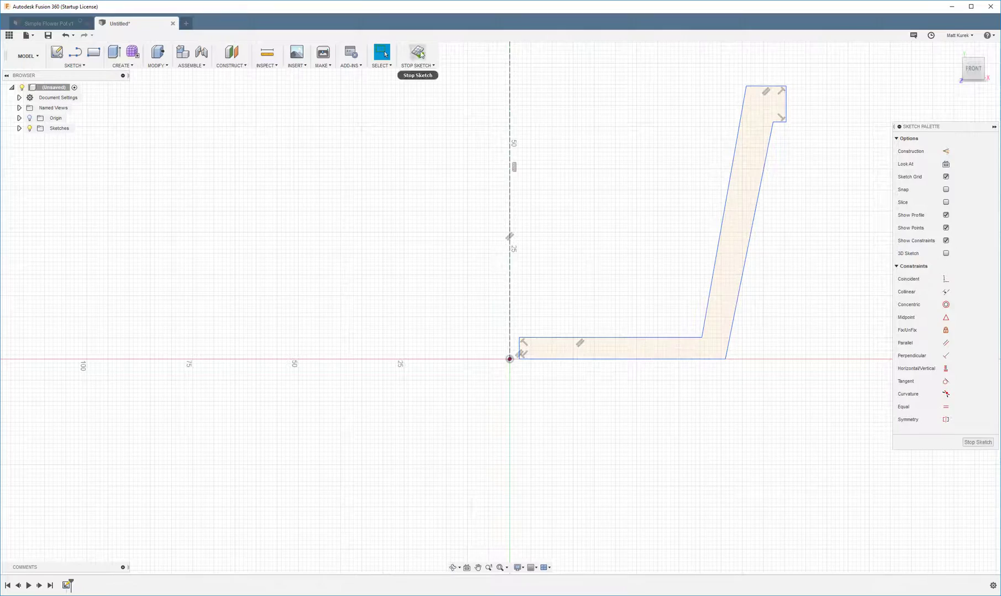
Step: Finish the sketch and switch to the home isometric view
{"action": "left_click", "coordinate": [415, 53]}
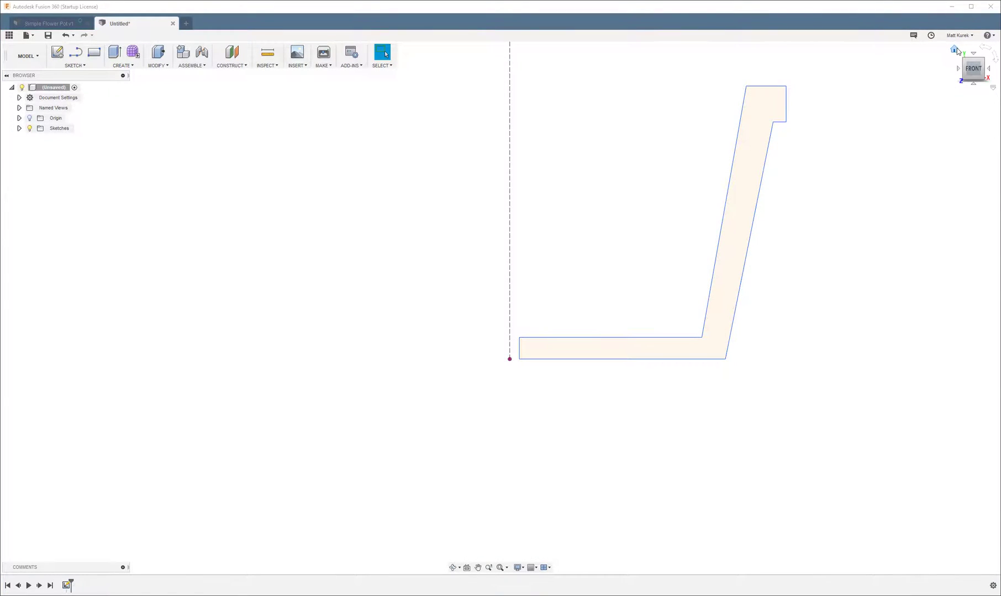
{"action": "left_click", "coordinate": [955, 50]}
{"action": "scroll", "coordinate": [116, 276], "scroll_direction": "down", "scroll_amount": 2}
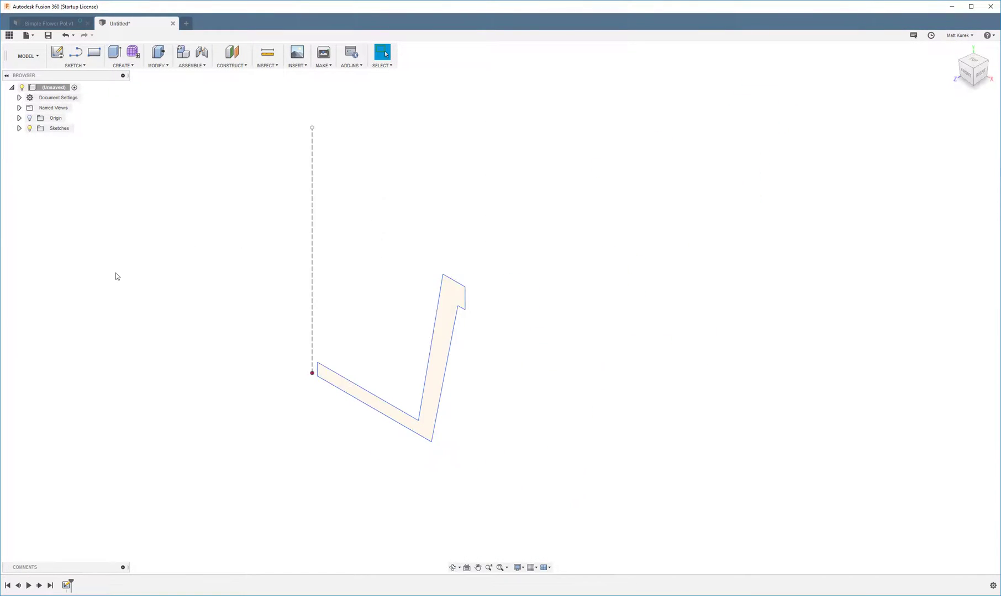
{"action": "scroll", "coordinate": [420, 312], "scroll_direction": "up", "scroll_amount": 4}
{"action": "scroll", "coordinate": [527, 355], "scroll_direction": "down", "scroll_amount": 4}
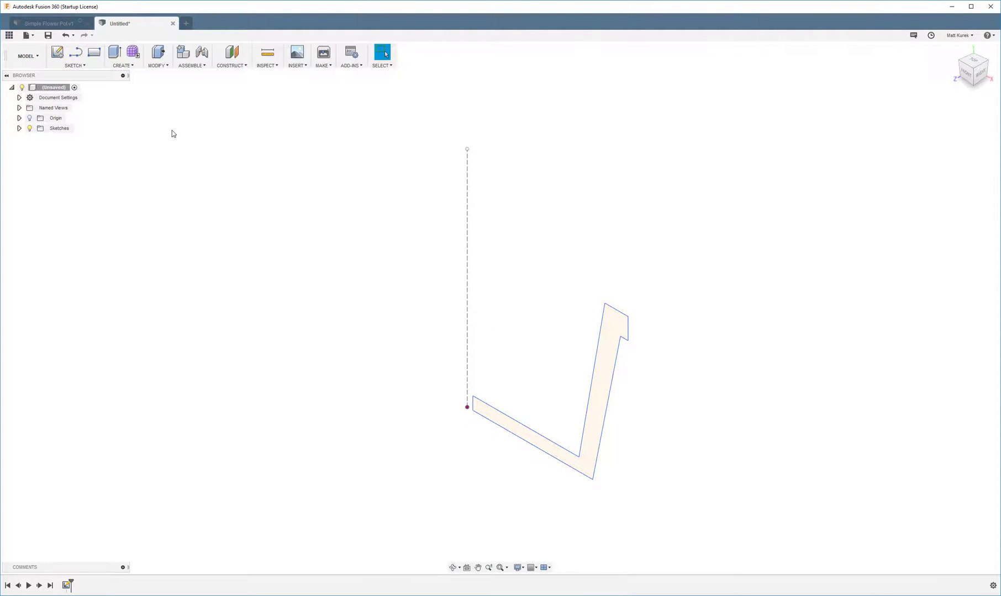
Step: Revolve the closed pot profile around the vertical construction line
{"action": "left_click", "coordinate": [129, 66]}
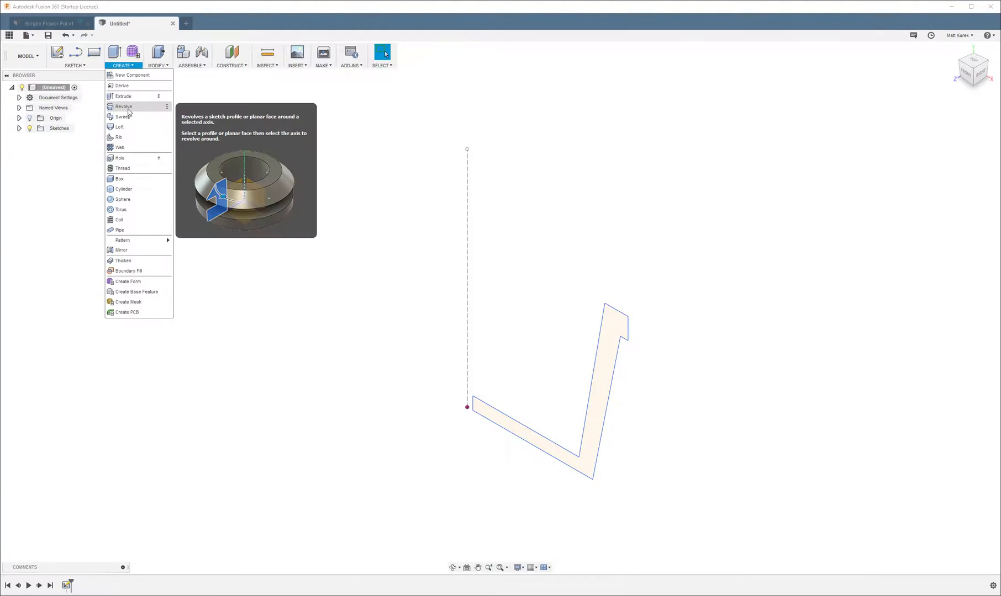
{"action": "left_click", "coordinate": [124, 106]}
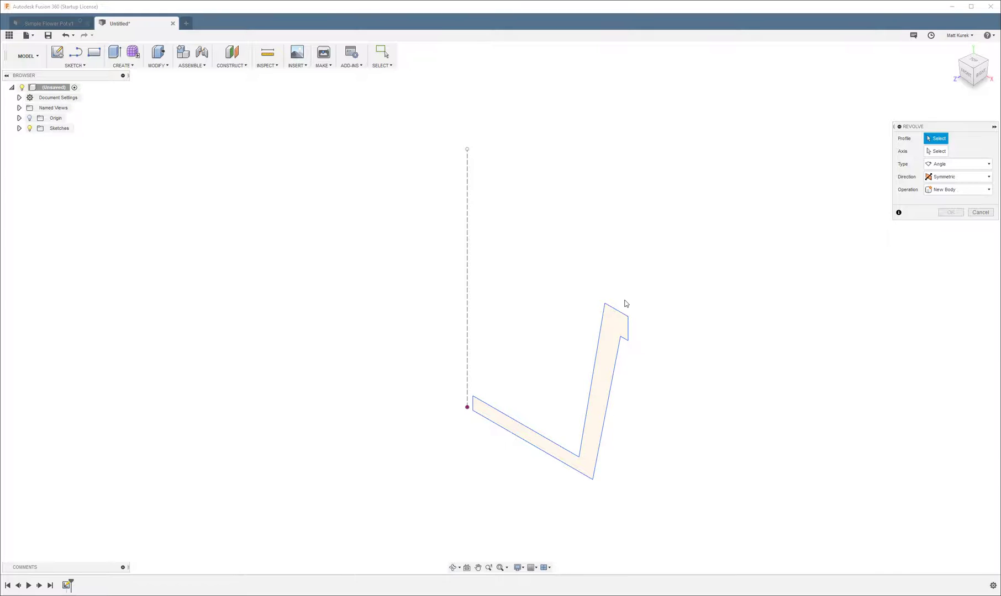
{"action": "left_click", "coordinate": [613, 327]}
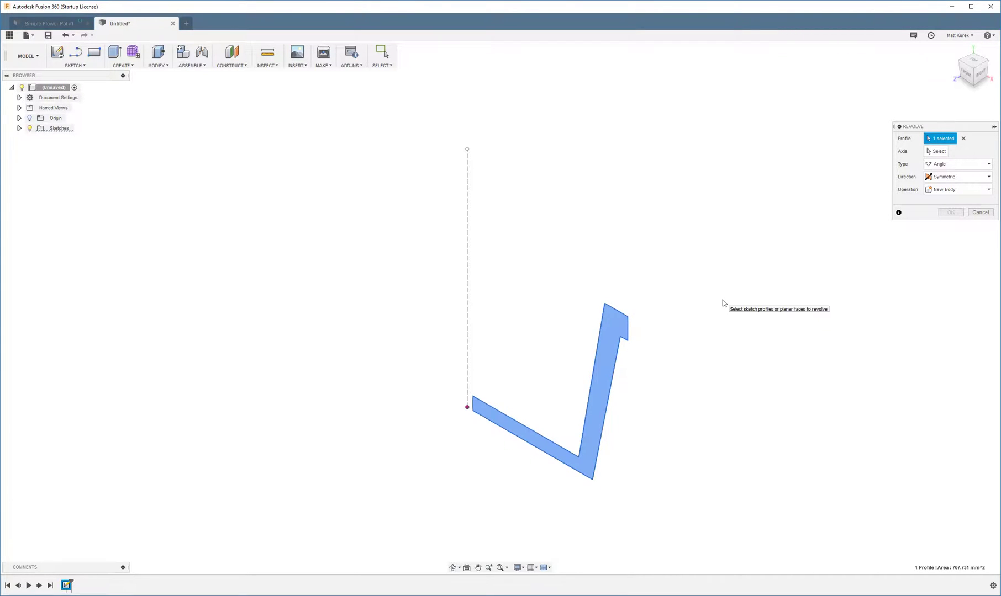
{"action": "left_click", "coordinate": [941, 156]}
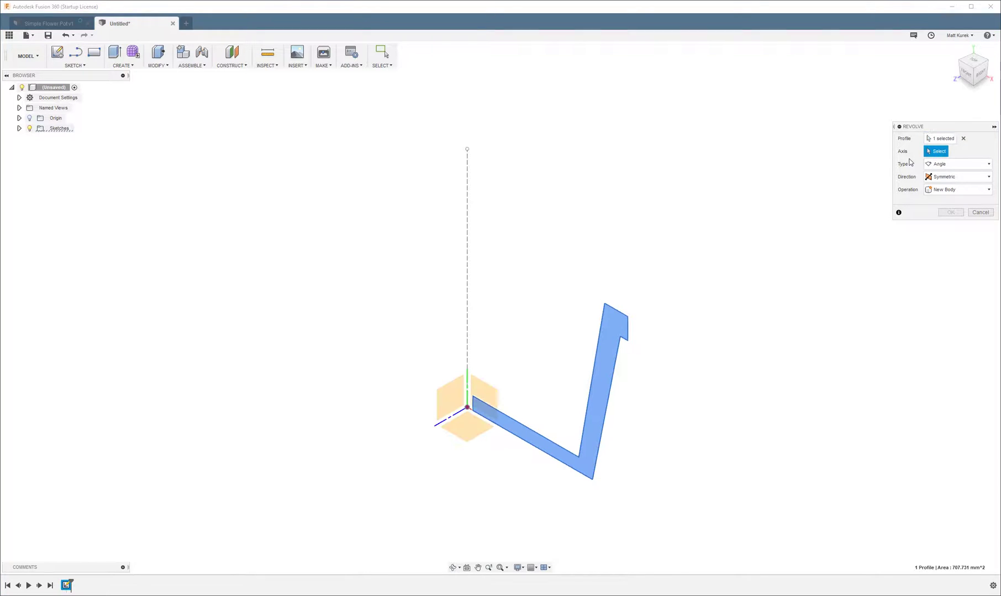
{"action": "left_click", "coordinate": [467, 231]}
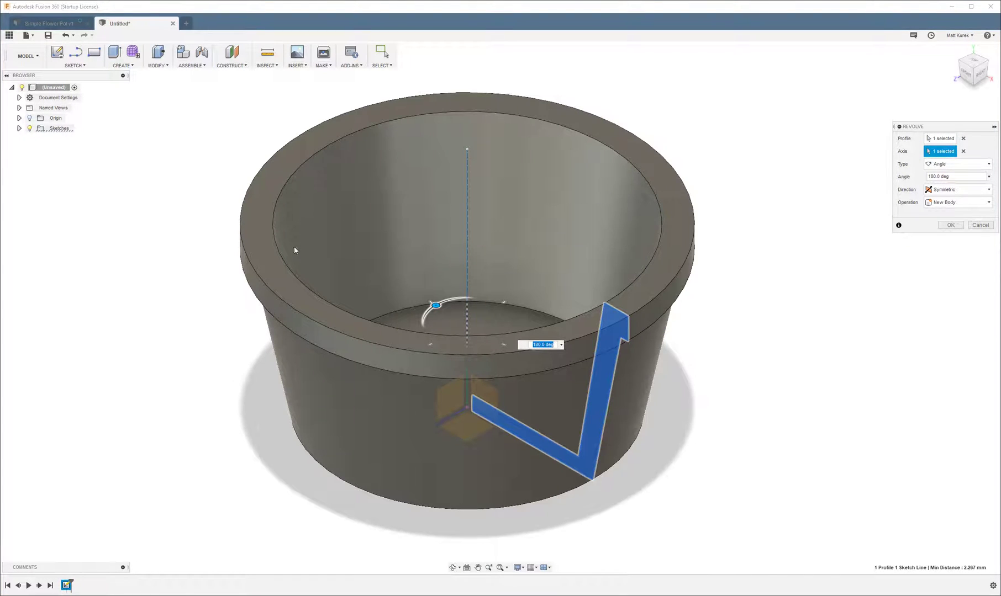
{"action": "middle_click_drag", "start_coordinate": [160, 421], "coordinate": [203, 409], "text": "shift"}
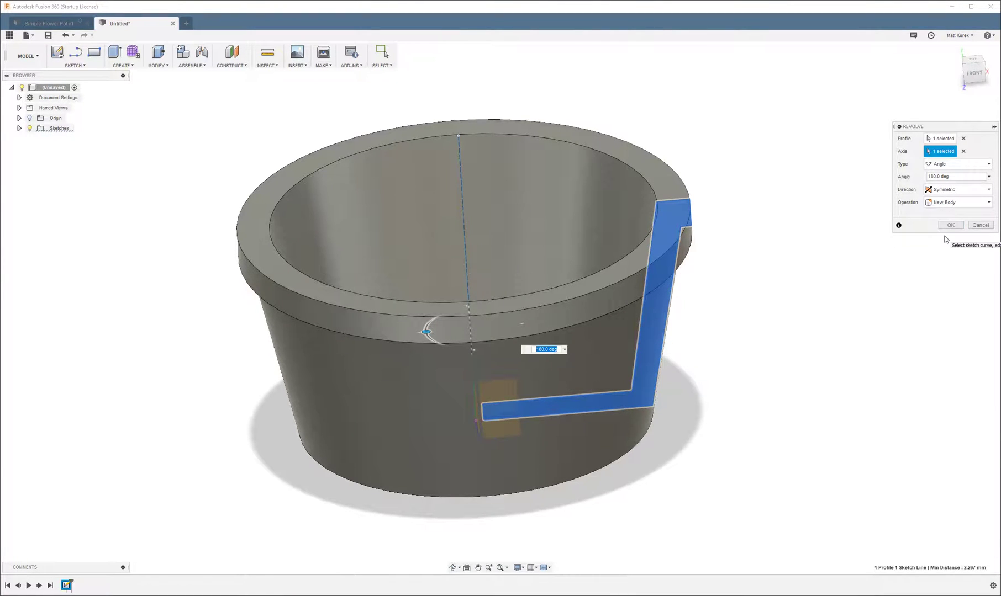
Step: Set the revolve Direction to One Side and enter 360 in the Angle field
{"action": "left_click", "coordinate": [952, 189]}
{"action": "left_click", "coordinate": [944, 201]}
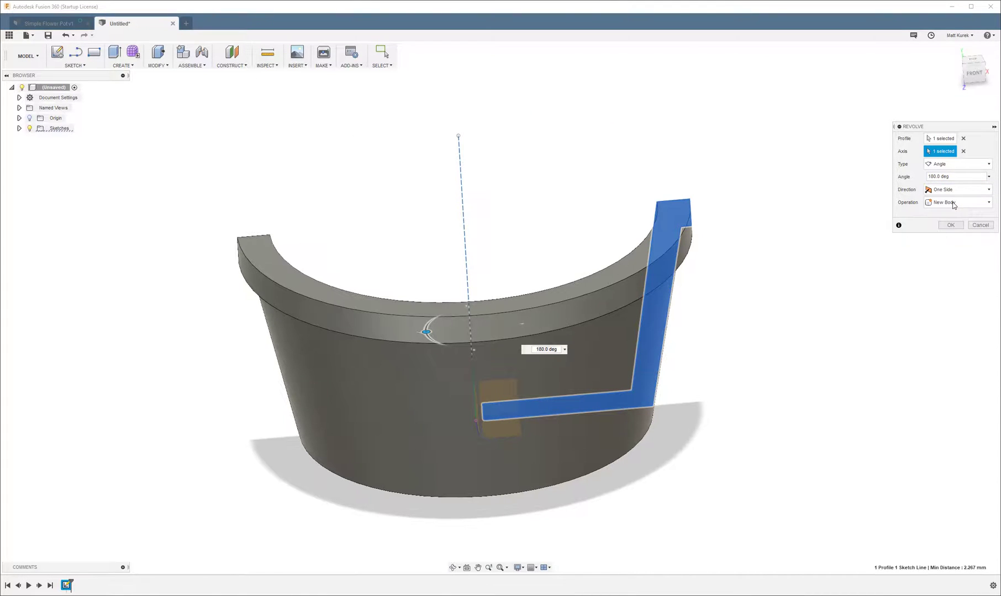
{"action": "middle_click_drag", "start_coordinate": [677, 170], "coordinate": [555, 182], "text": "shift"}
{"action": "scroll", "coordinate": [508, 352], "scroll_direction": "down", "scroll_amount": 2}
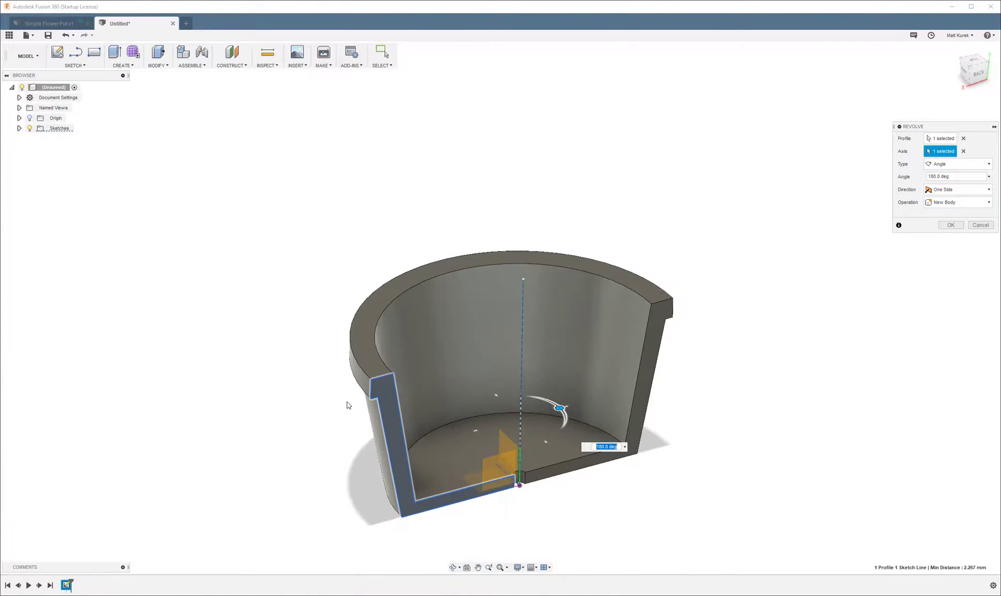
{"action": "scroll", "coordinate": [231, 392], "scroll_direction": "up", "scroll_amount": 1}
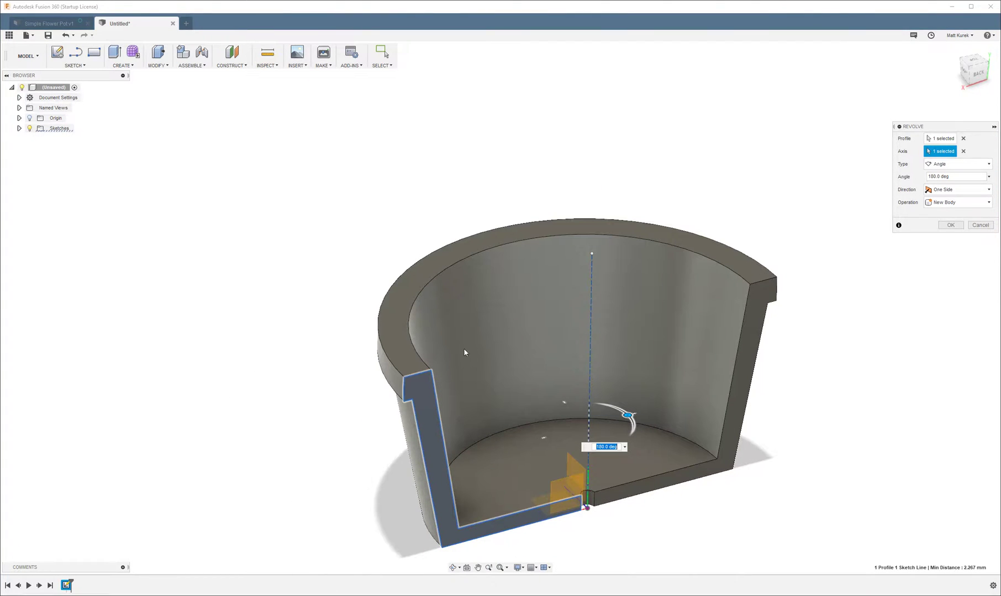
{"action": "left_click", "coordinate": [965, 179]}
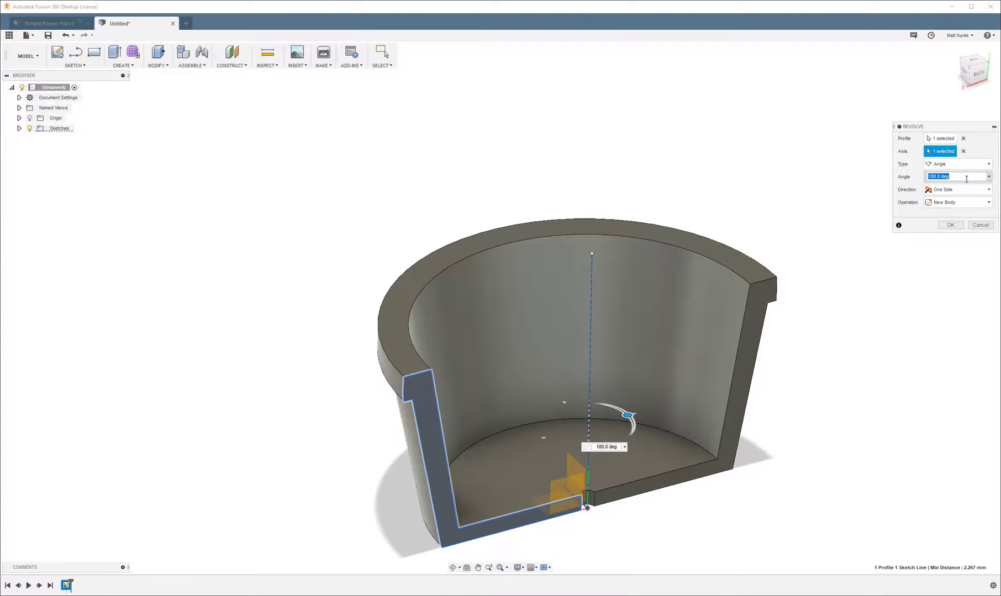
{"action": "type", "text": "90"}
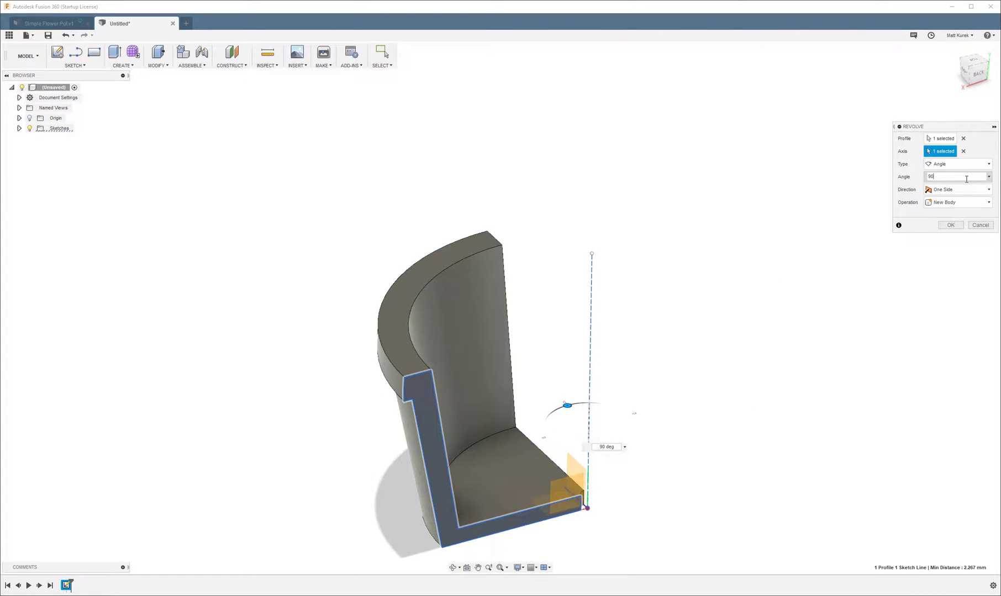
{"action": "type", "text": "360"}
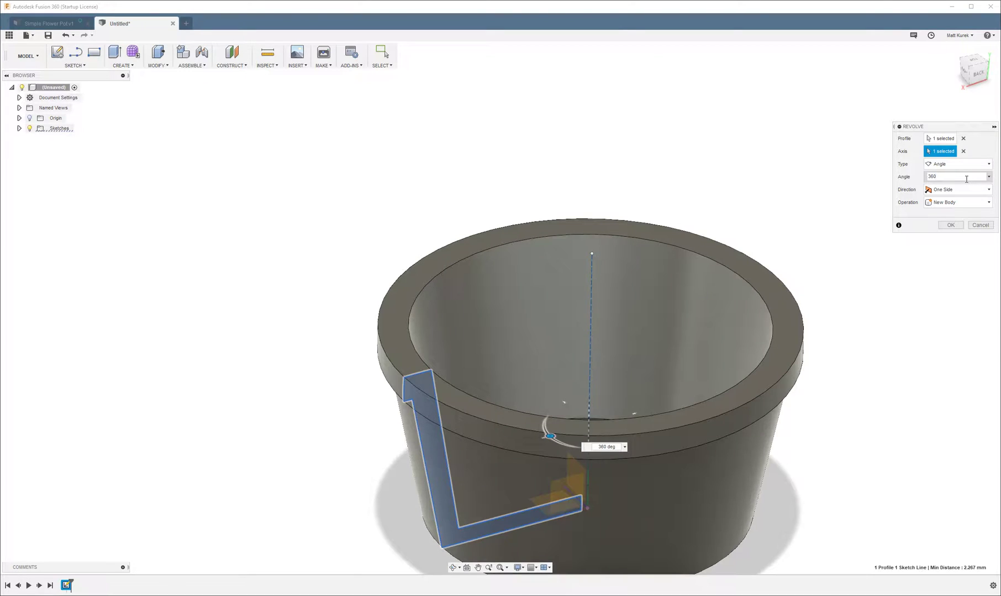
Step: Set the revolve Type to Full so the profile sweeps a complete turn as a new body
{"action": "left_click", "coordinate": [960, 164]}
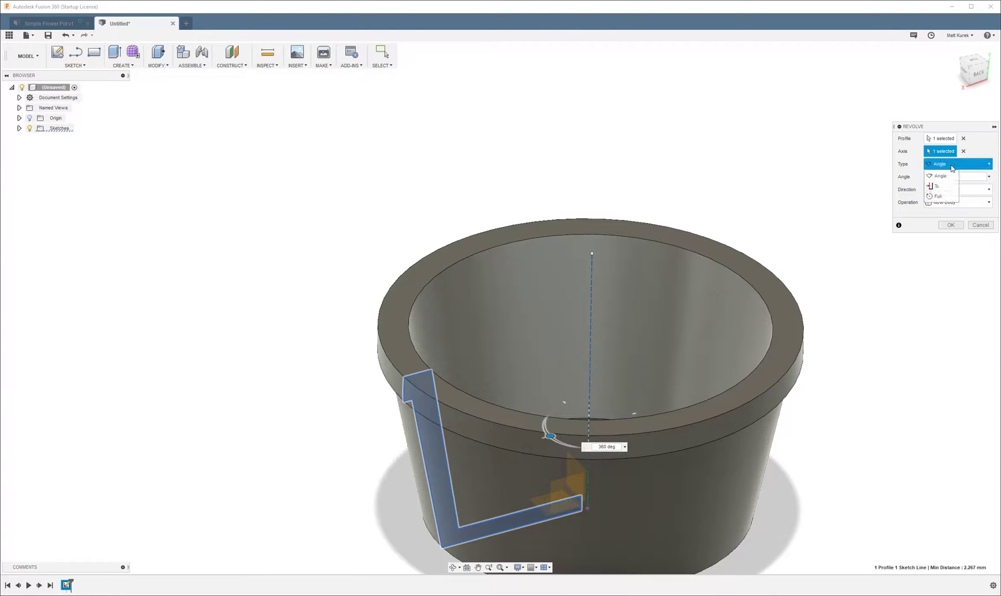
{"action": "left_click", "coordinate": [938, 196]}
{"action": "left_click", "coordinate": [947, 165]}
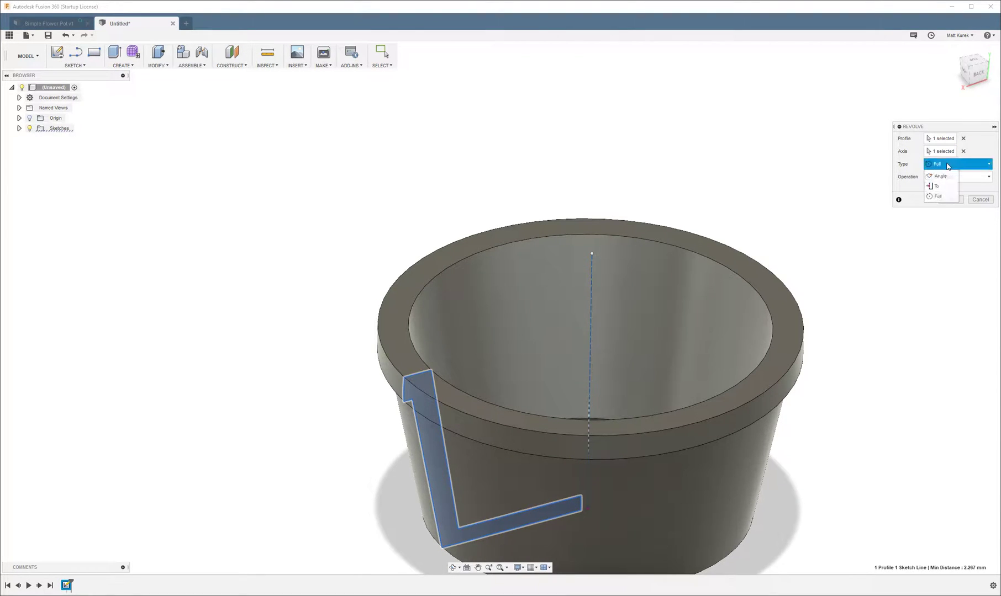
{"action": "left_click", "coordinate": [936, 196]}
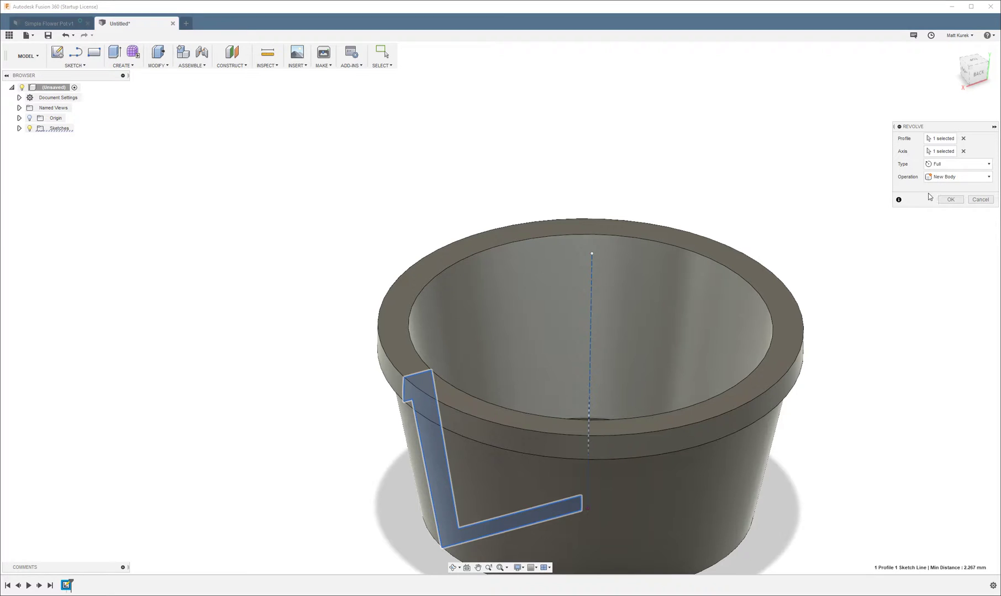
{"action": "middle_click_drag", "start_coordinate": [585, 187], "coordinate": [899, 331], "text": "shift"}
{"action": "left_click", "coordinate": [947, 199]}
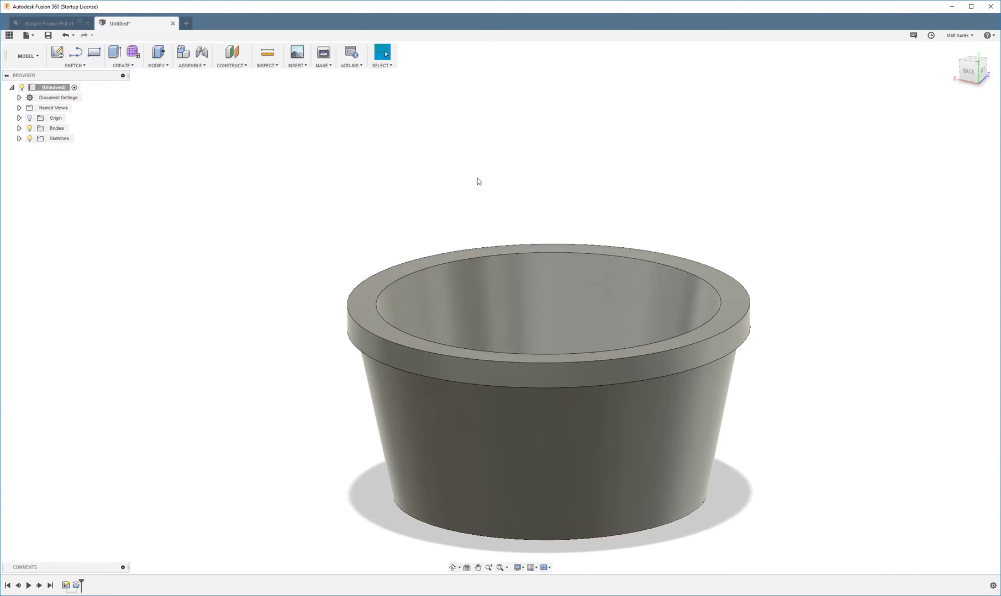
{"action": "middle_click_drag", "start_coordinate": [424, 162], "coordinate": [346, 331], "text": "shift"}
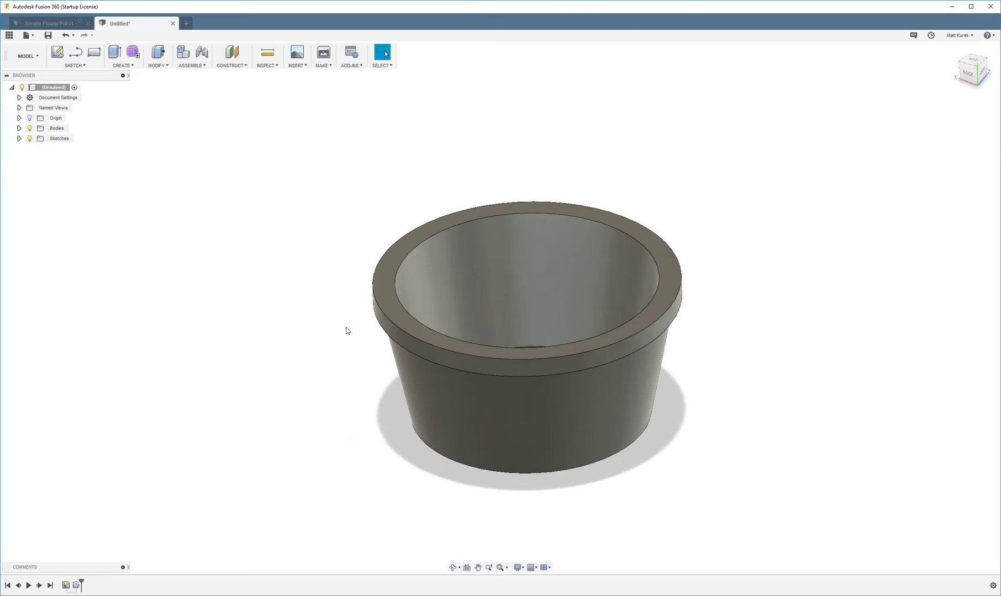